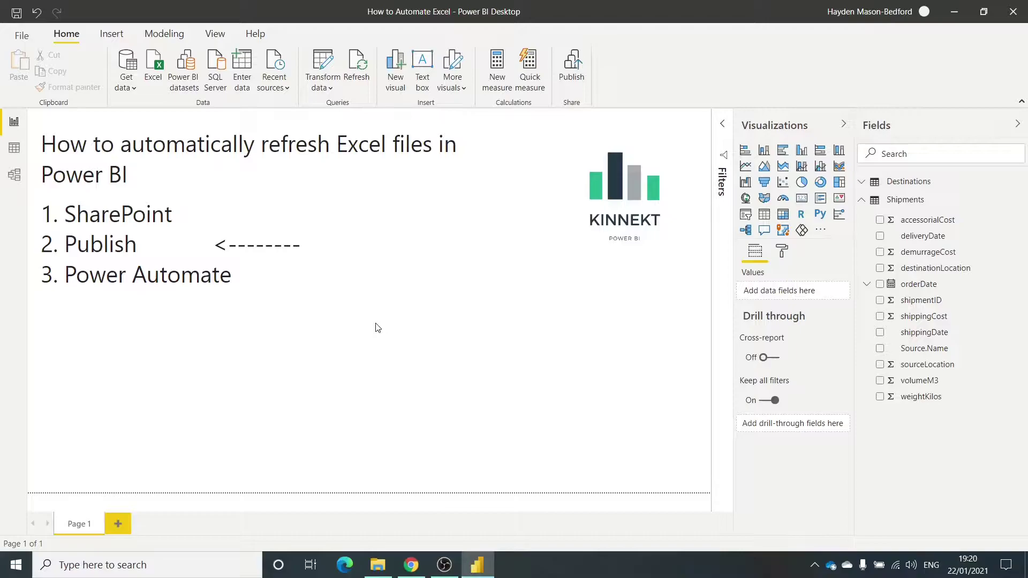
Leave the SharePoint shipments library and return to the report page in Power BI Desktop
click(411, 564)
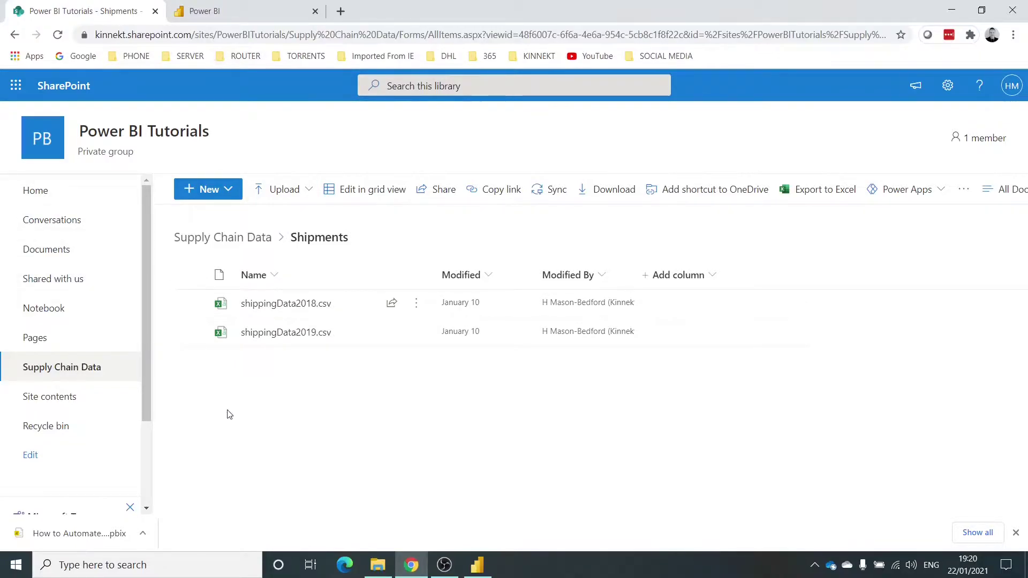
click(477, 564)
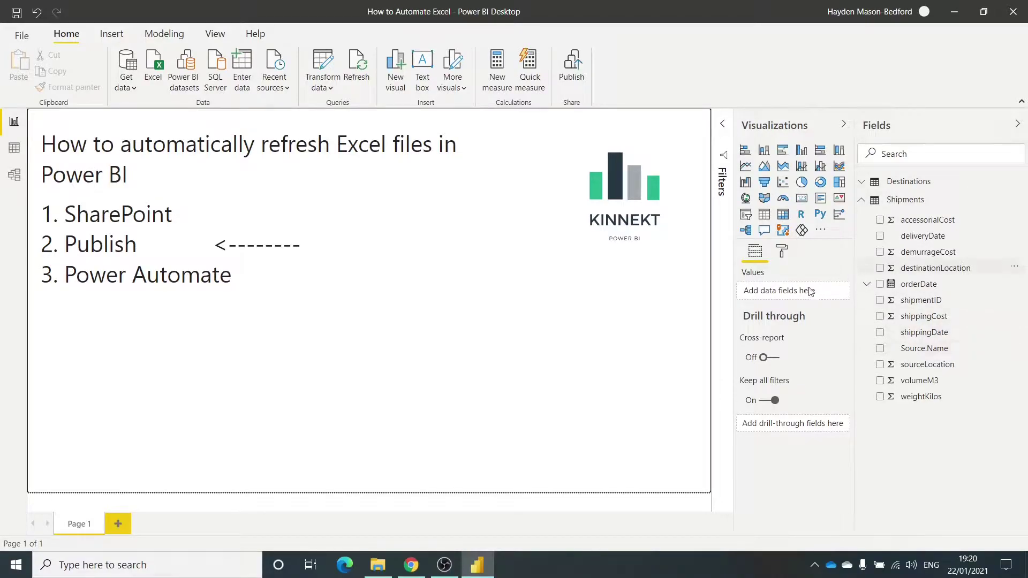
Add a compact Source.Name slicer listing shippingData2018.csv and shippingData2019.csv, then save the report
click(745, 214)
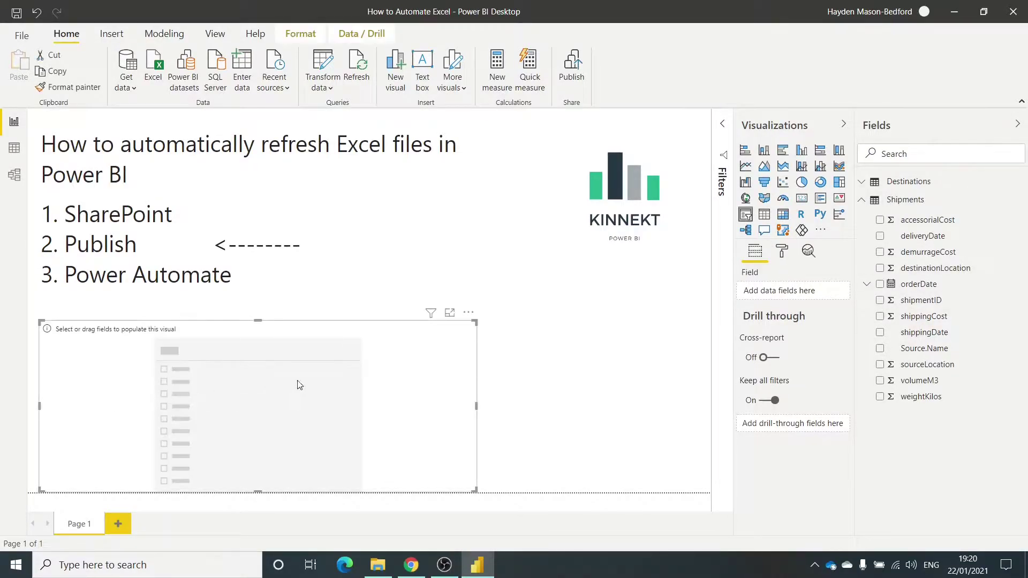
click(881, 349)
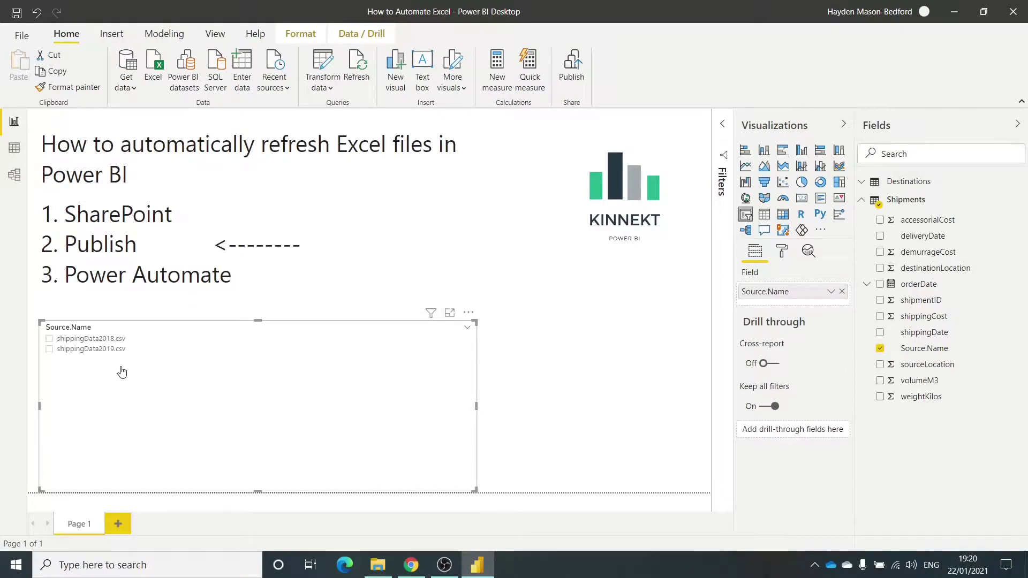
drag(476, 491, 295, 427)
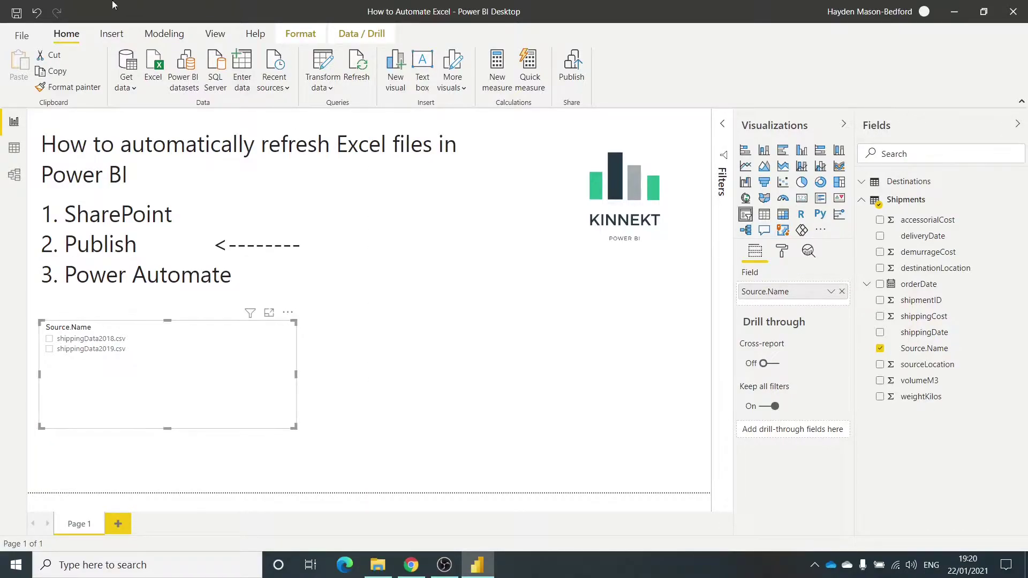
click(16, 12)
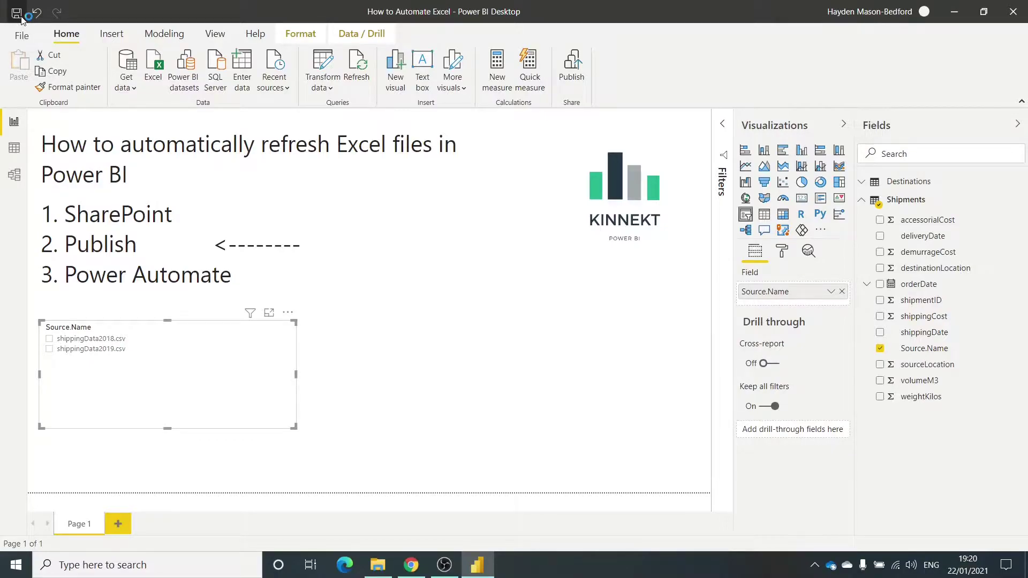
Publish How to Automate Excel.pbix to the Kinnekt workspace and dismiss the success message
click(578, 76)
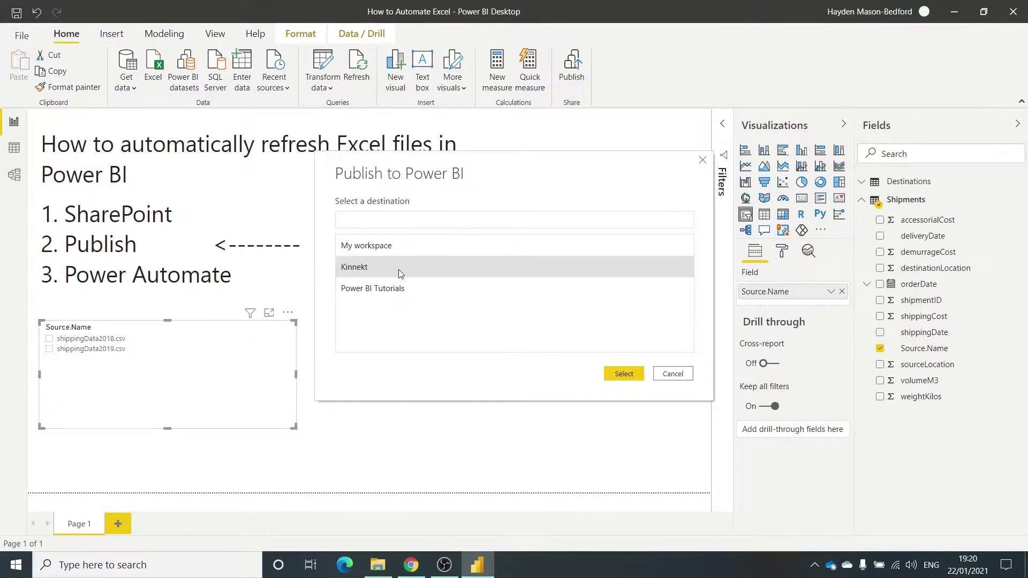
double_click(394, 271)
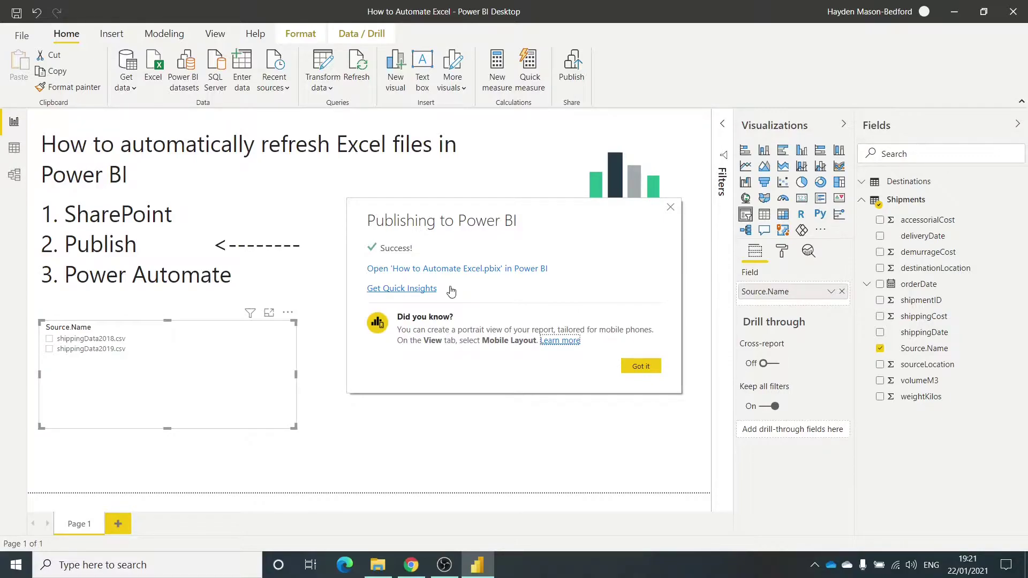
click(644, 370)
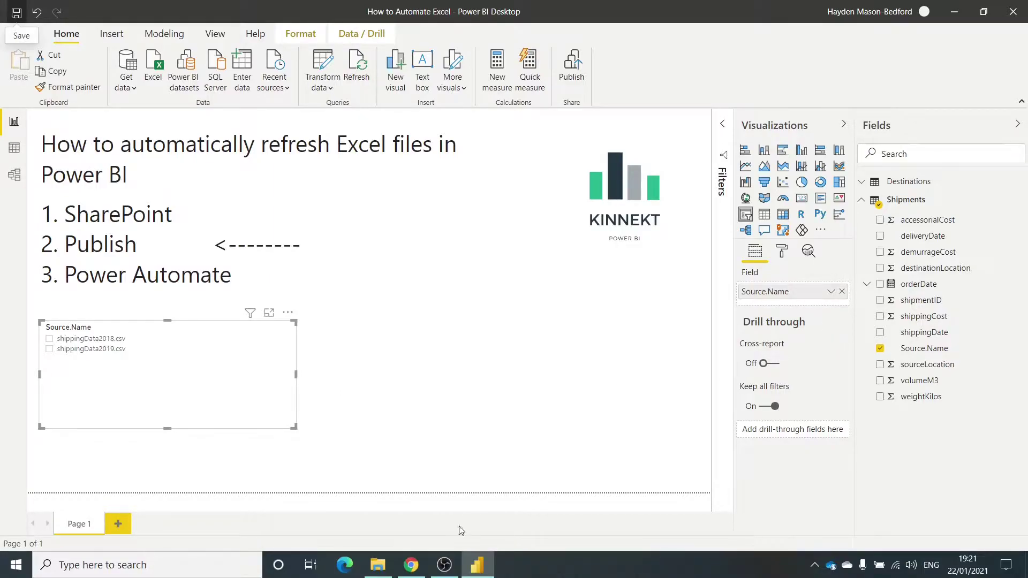
Switch to Chrome's Power BI tab showing the Kinnekt workspace with the new report and dataset
click(423, 567)
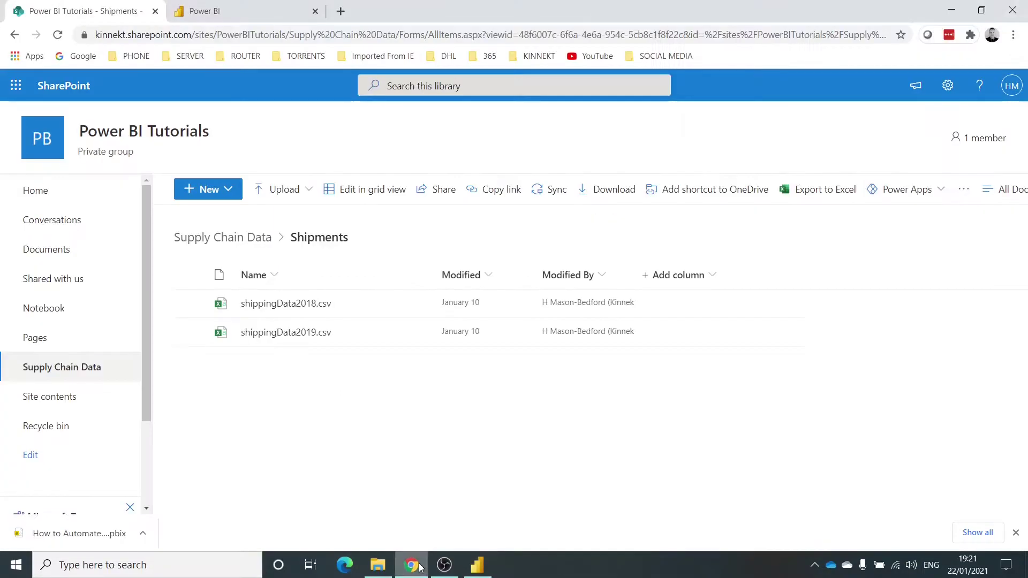
click(266, 20)
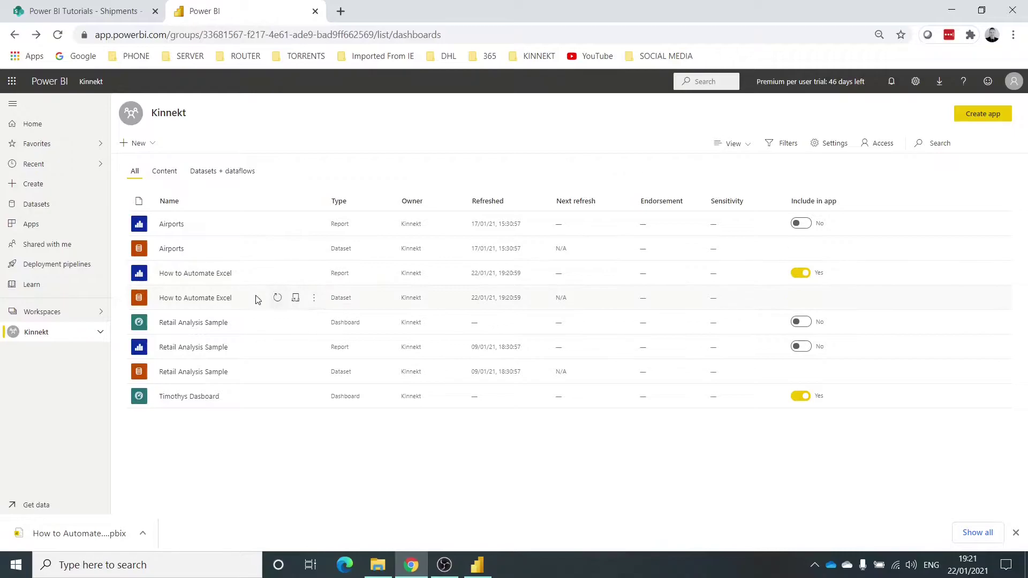
Open the How to Automate Excel dataset settings and expand its SharePoint data source credentials
click(314, 299)
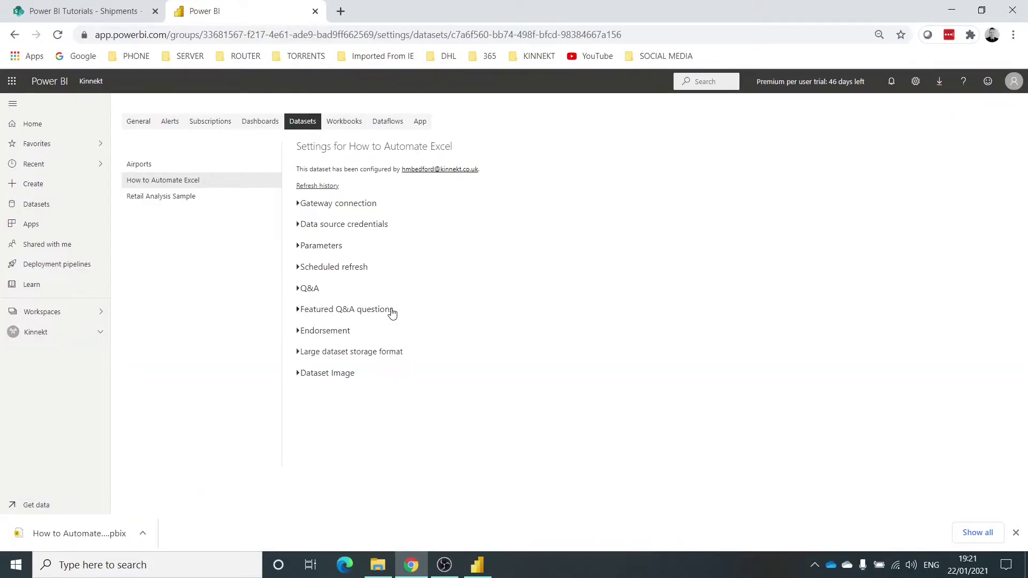
click(373, 227)
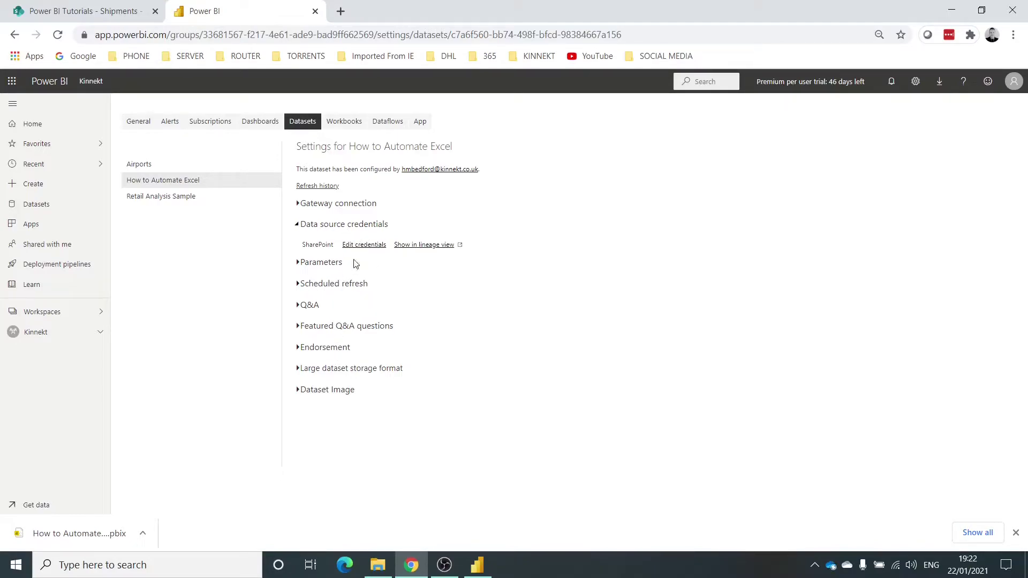
Turn on scheduled refresh for the dataset with a Weekly frequency
click(332, 285)
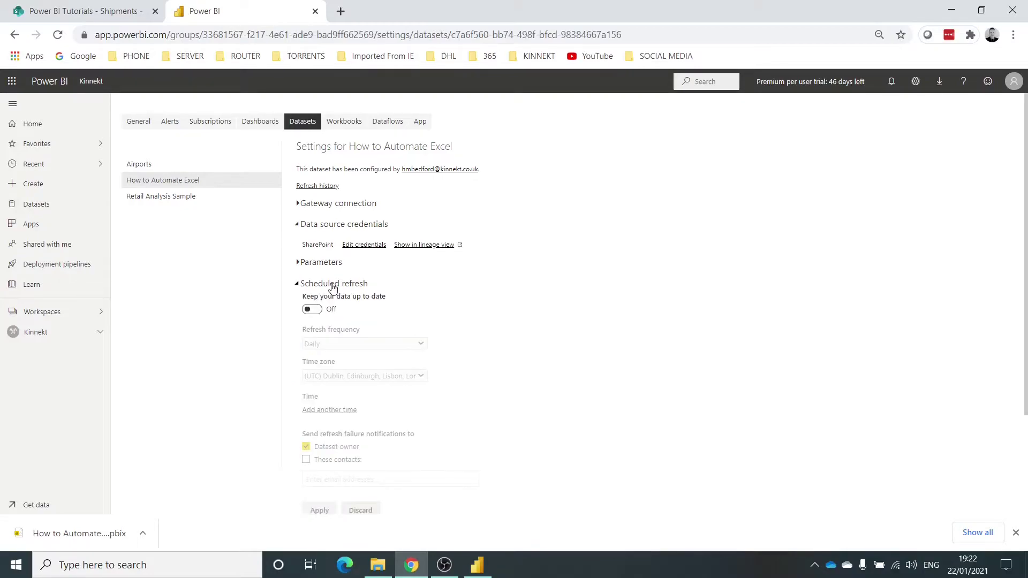
click(313, 309)
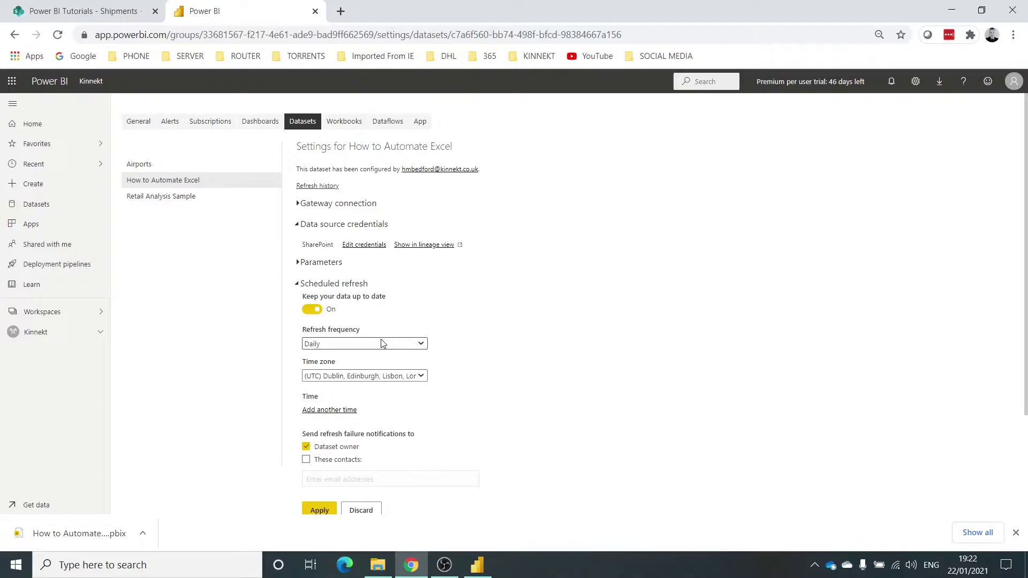
scroll(382, 343, down, 1)
click(356, 277)
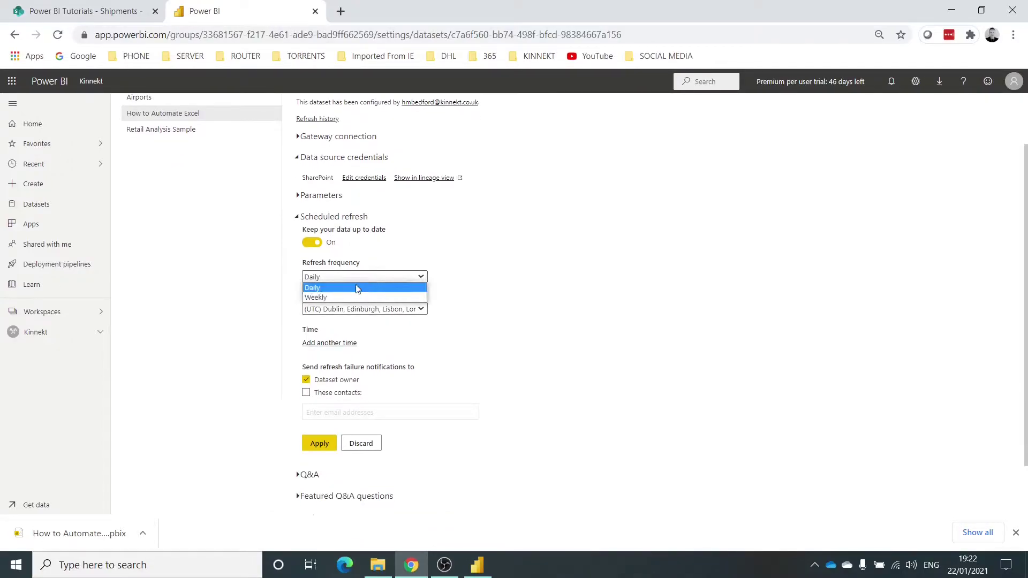
click(339, 298)
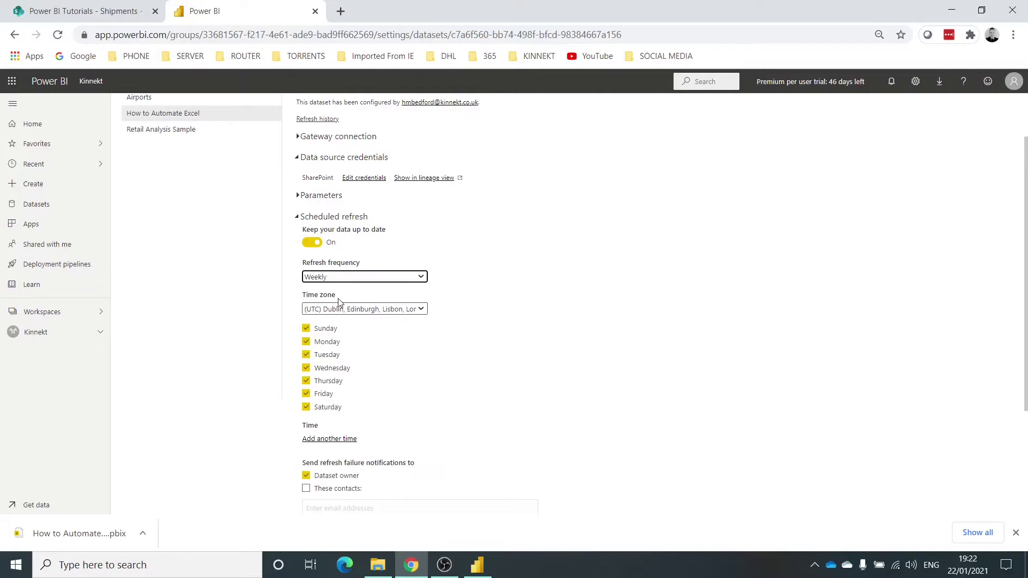
Untick every refresh day except Monday
click(305, 328)
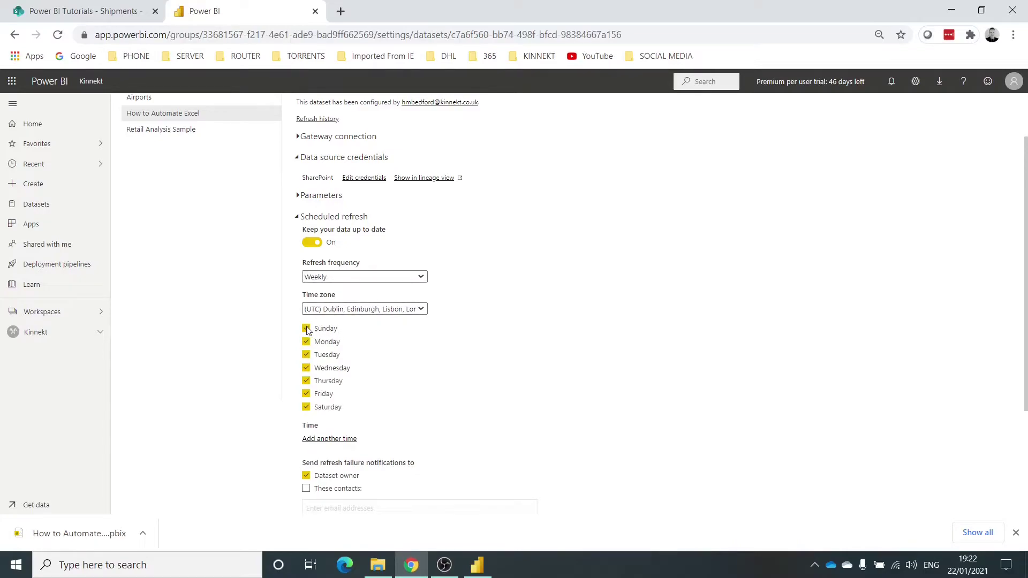
click(306, 354)
click(306, 368)
click(305, 380)
click(306, 393)
click(307, 408)
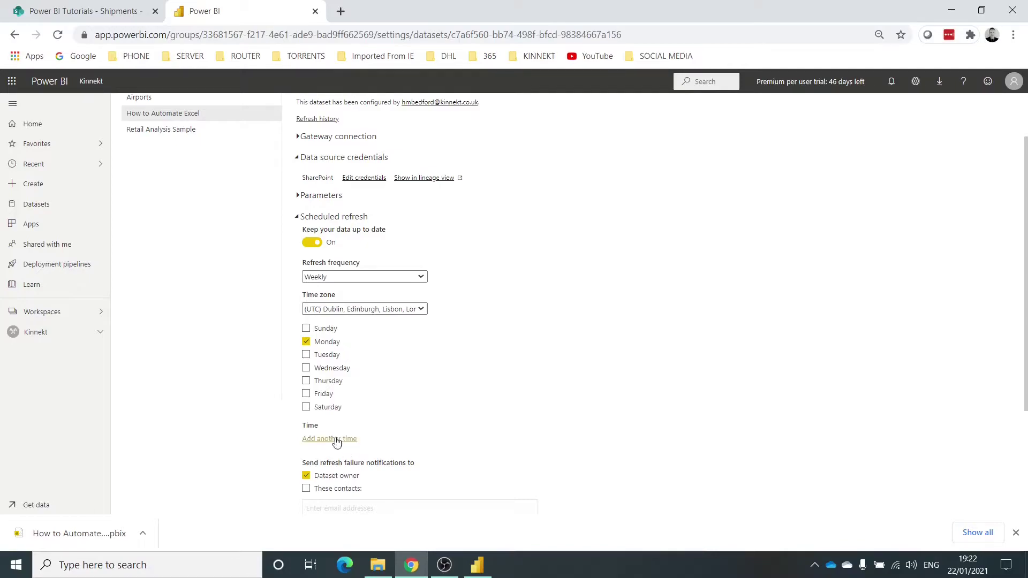
Set the refresh time to 7:00 AM and remove the extra empty time slots
scroll(336, 441, down, 2)
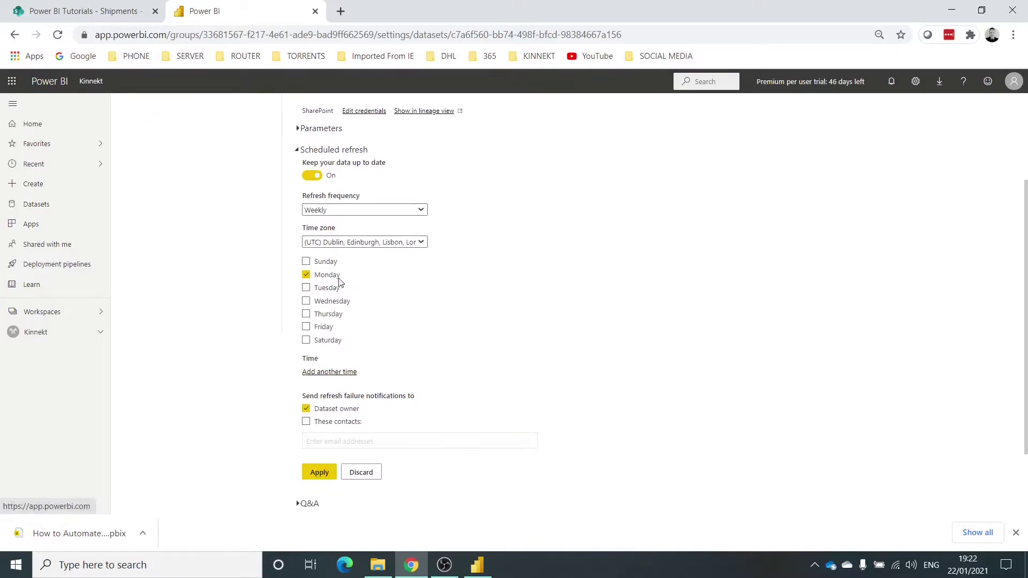
click(335, 375)
click(328, 394)
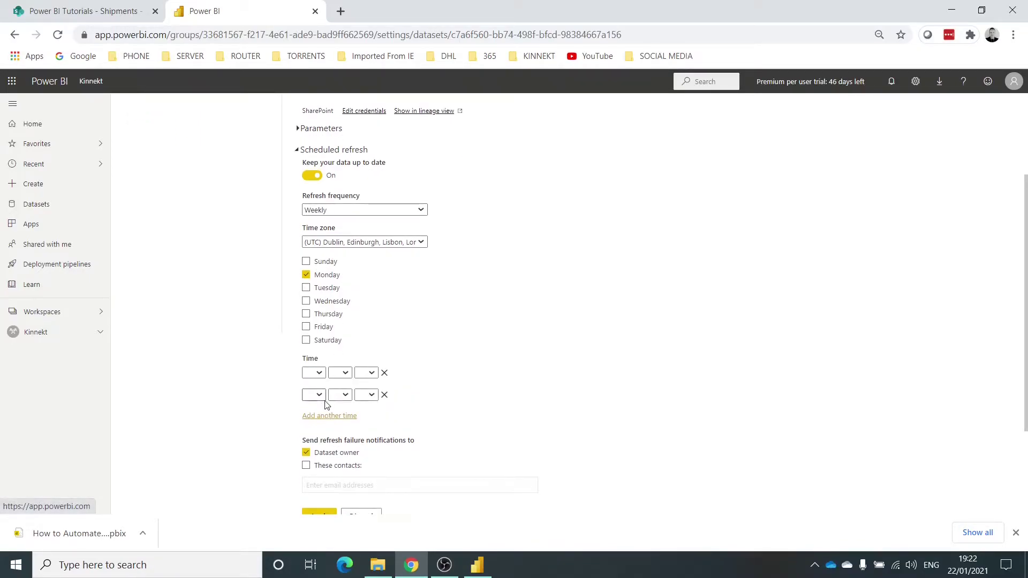
click(328, 418)
click(317, 372)
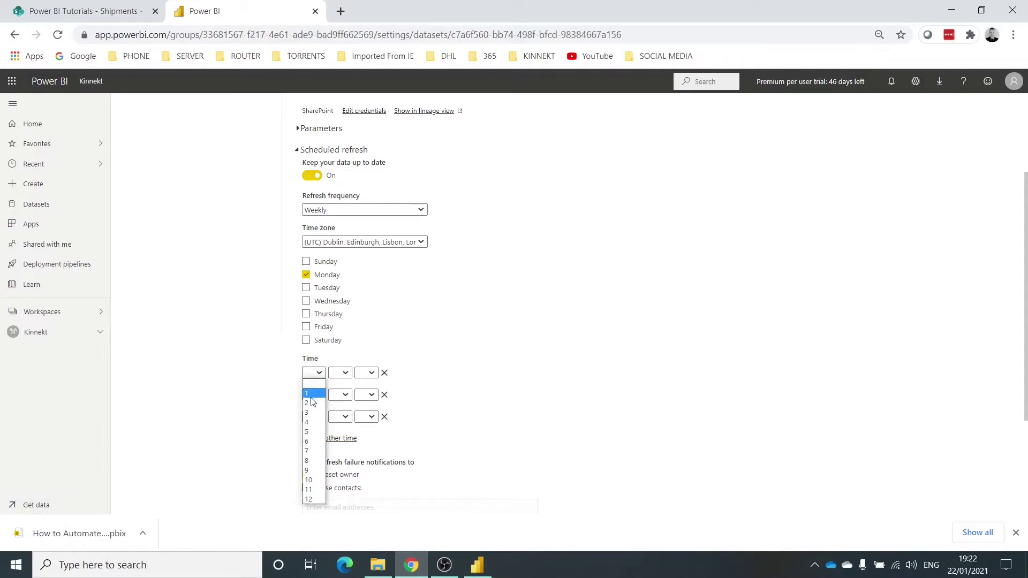
click(316, 451)
click(340, 372)
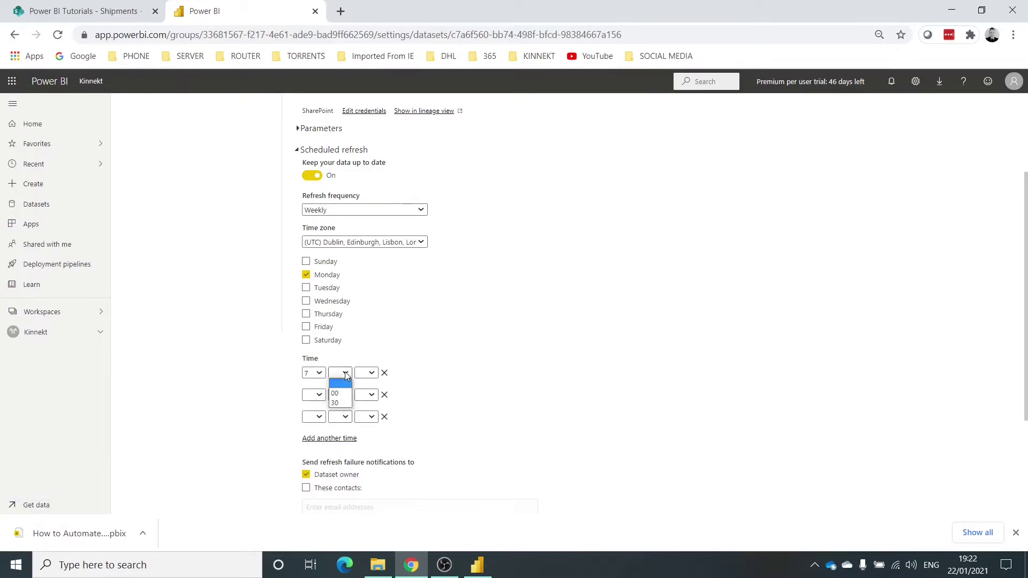
click(336, 395)
click(366, 373)
click(367, 395)
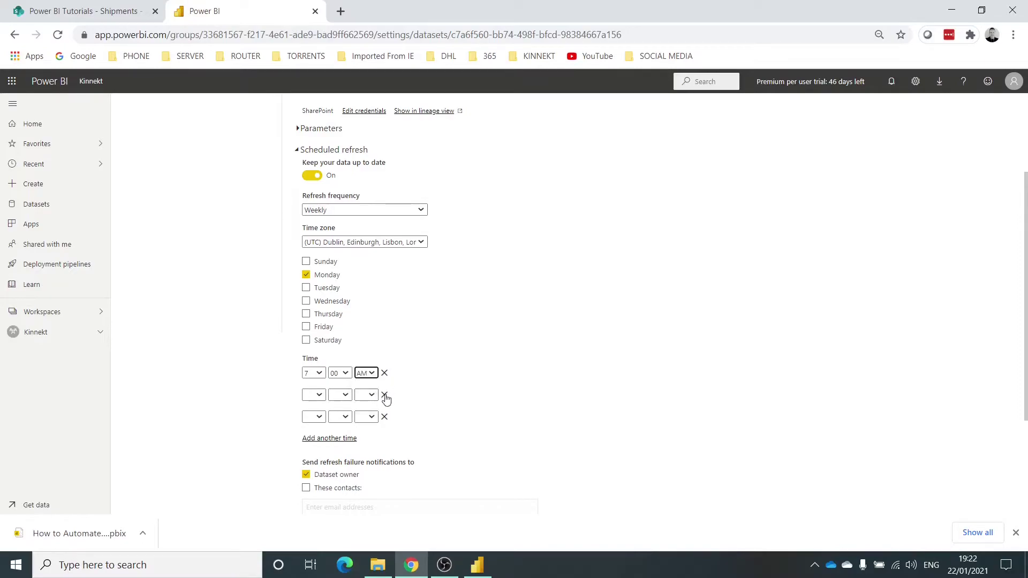
click(384, 395)
click(383, 396)
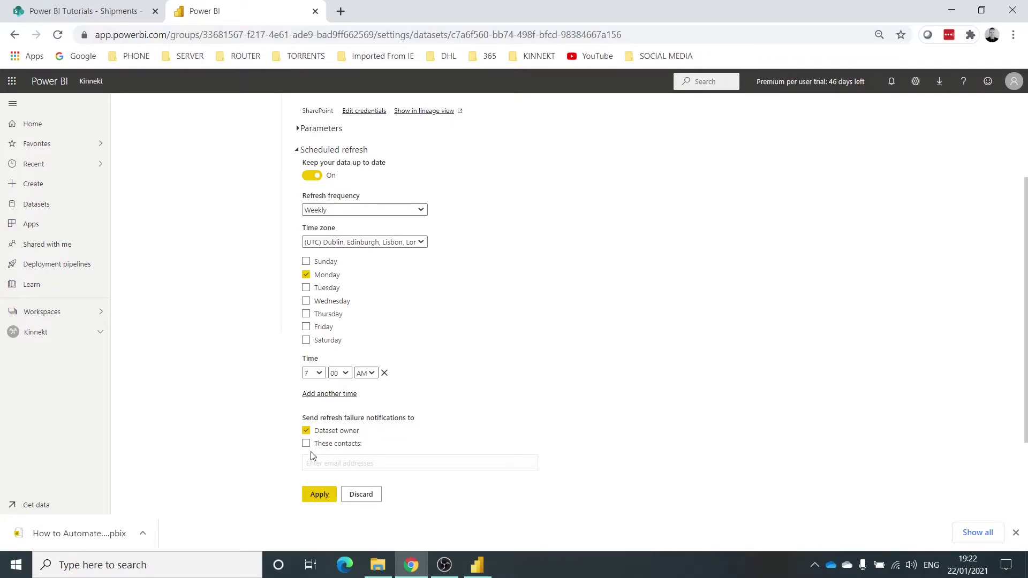
Apply the Monday 7:00 AM refresh schedule and return to the Kinnekt workspace
click(317, 493)
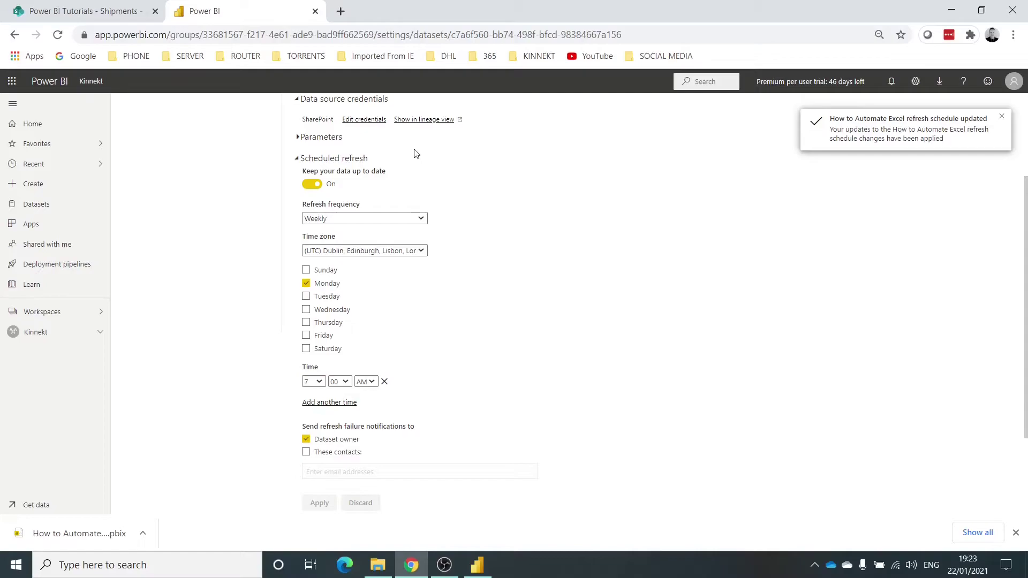
scroll(251, 169, up, 3)
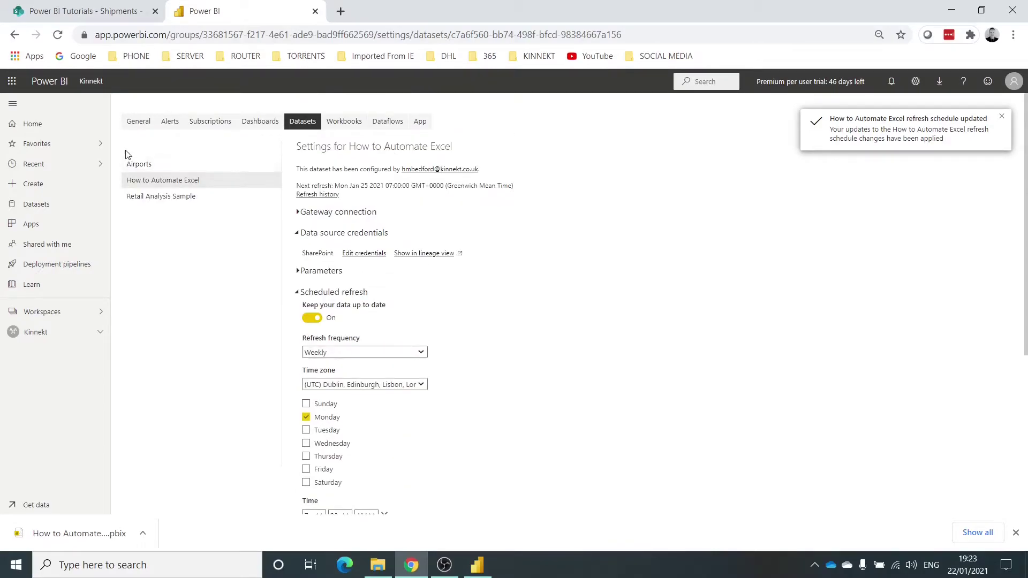
click(43, 334)
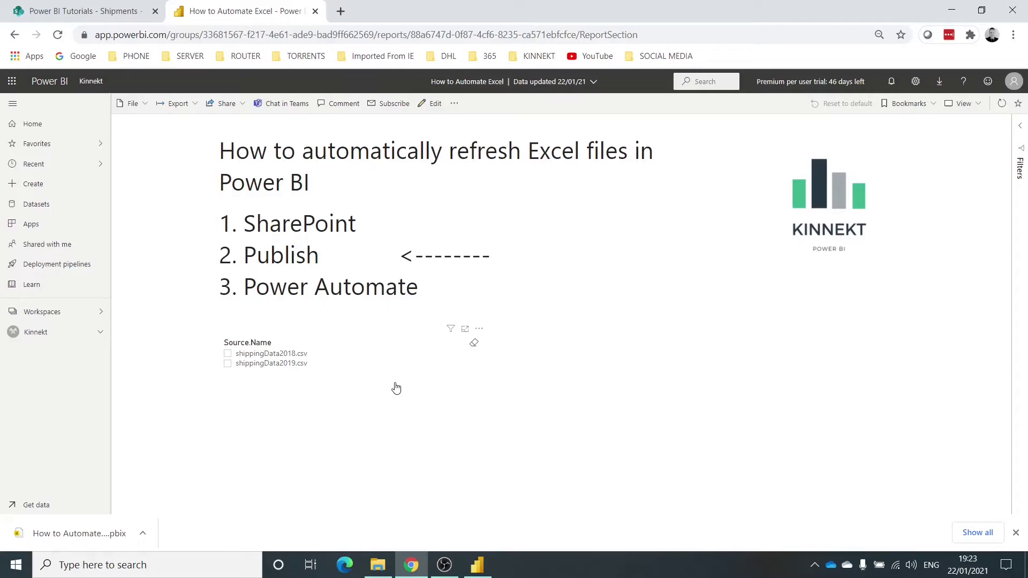
Minimize Power BI Desktop to reveal the Kinnekt workspace list in the browser
click(477, 564)
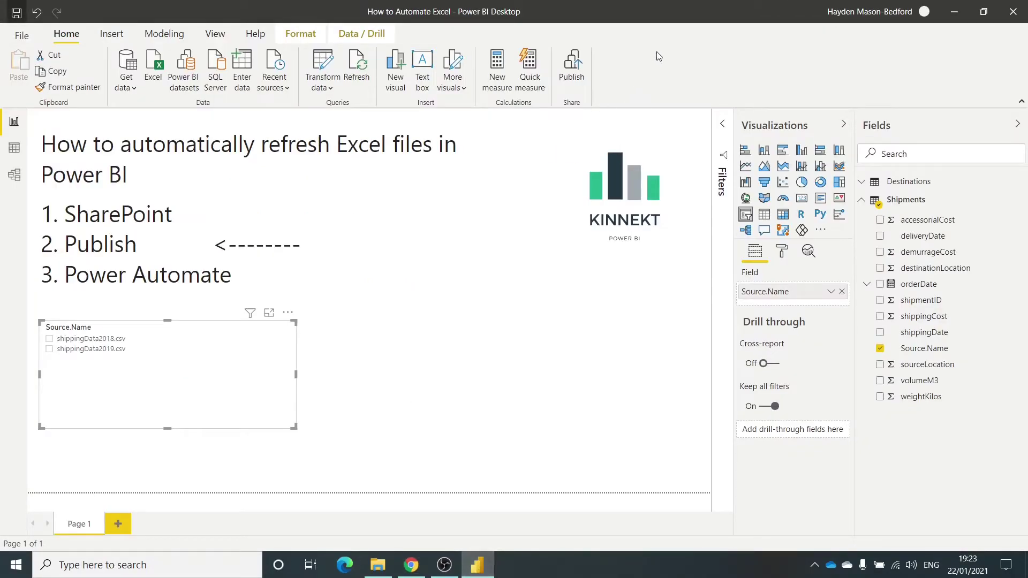
click(962, 10)
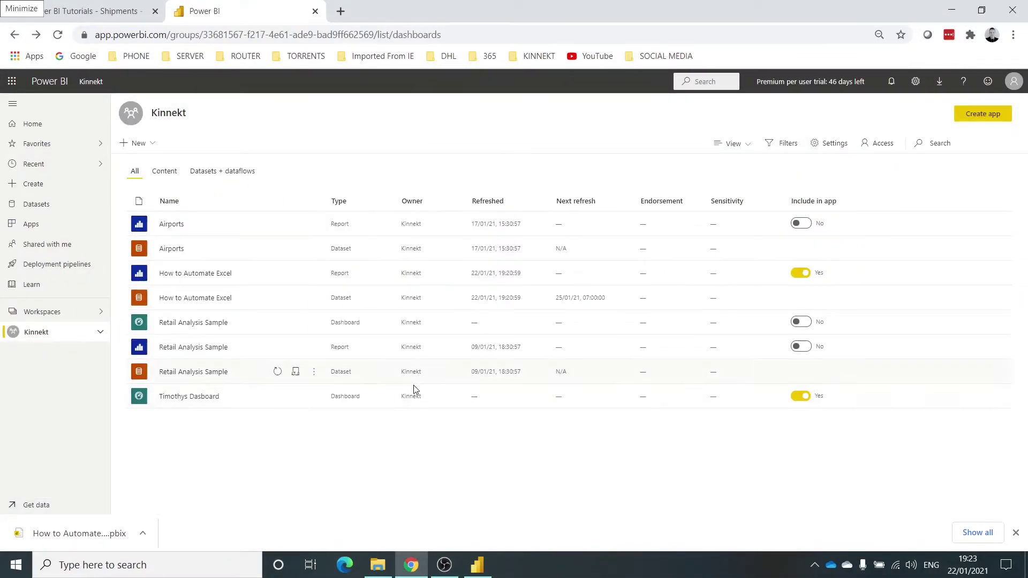
Drag shippingData2020 from the File Explorer Shipments folder into the SharePoint Shipments library
click(378, 564)
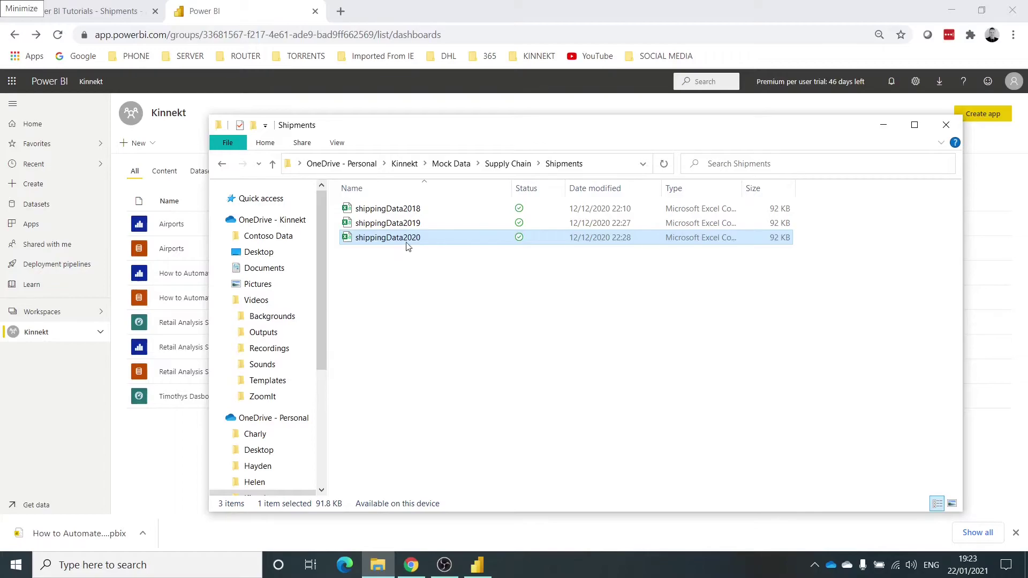
click(95, 4)
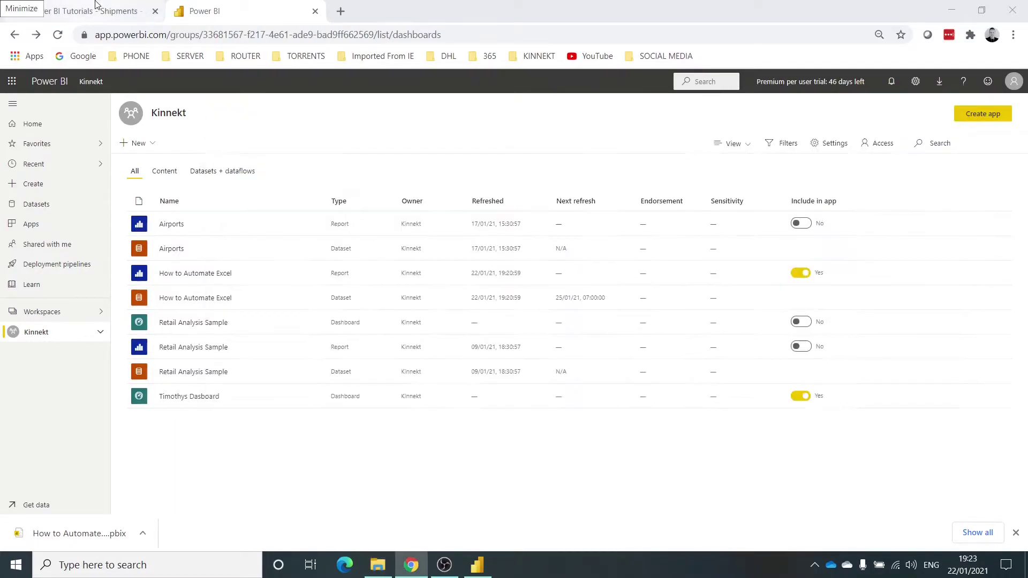
click(377, 565)
drag(416, 245, 171, 336)
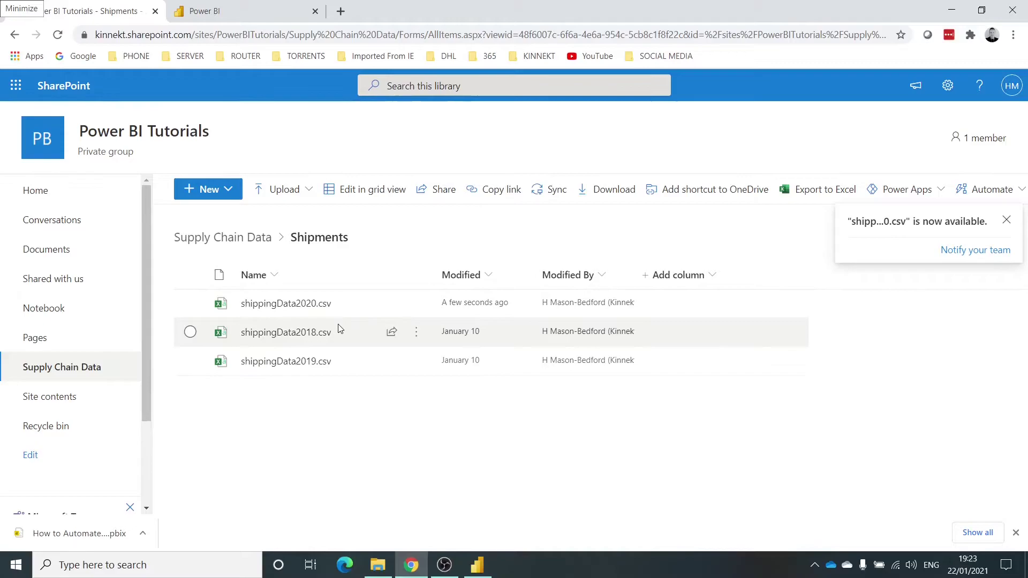
Switch from SharePoint back to the Power BI tab showing the Kinnekt workspace
click(236, 9)
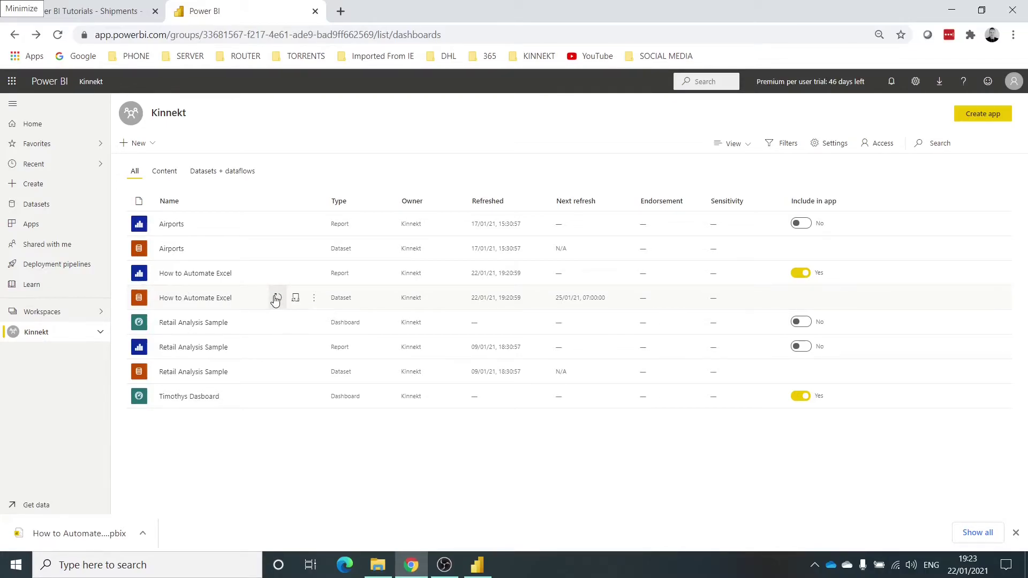
Run an on-demand refresh of the How to Automate Excel dataset
click(276, 297)
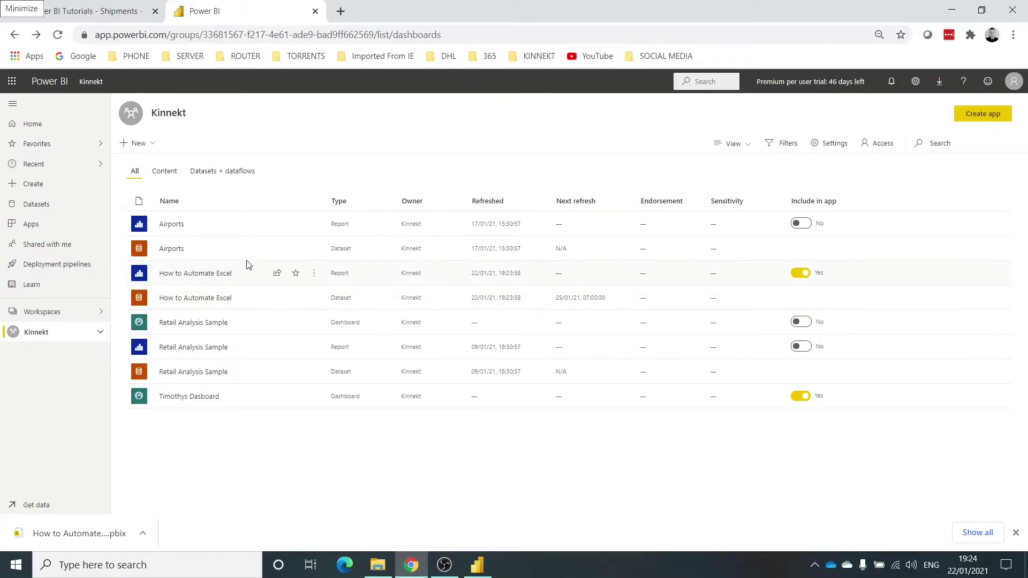
Open the How to Automate Excel report in edit mode and add a Source.Name table
click(194, 274)
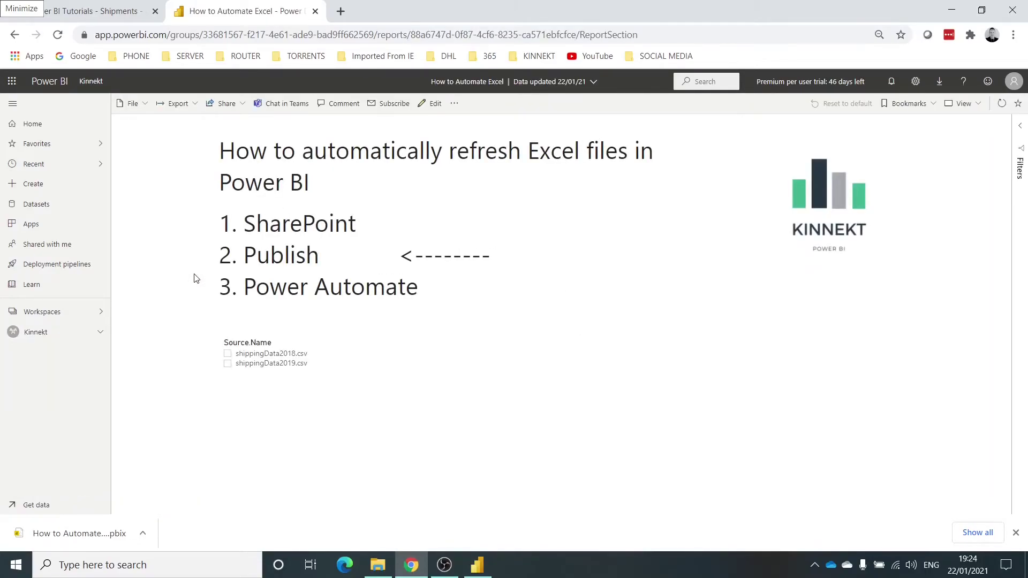
click(434, 104)
click(436, 368)
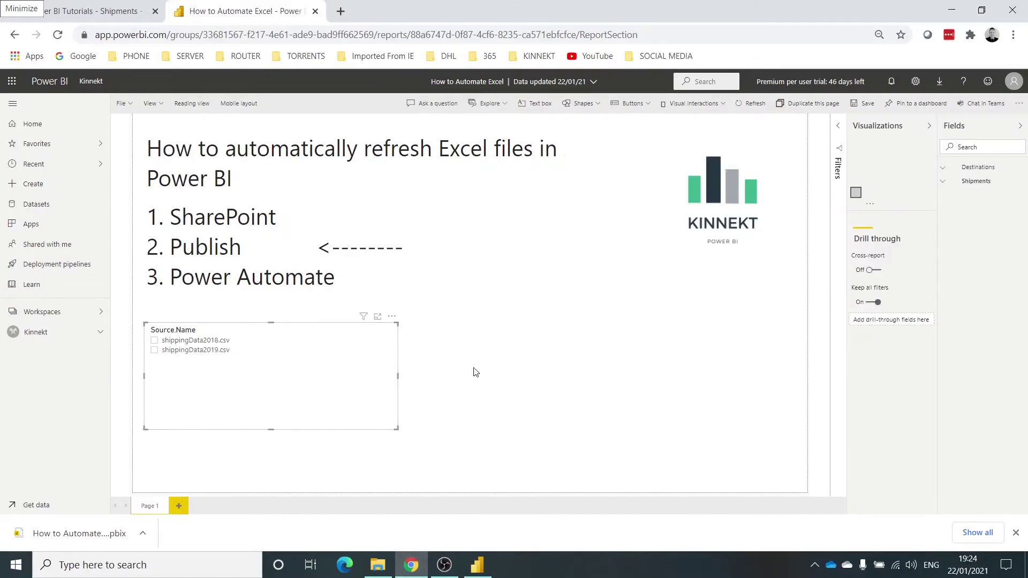
click(945, 188)
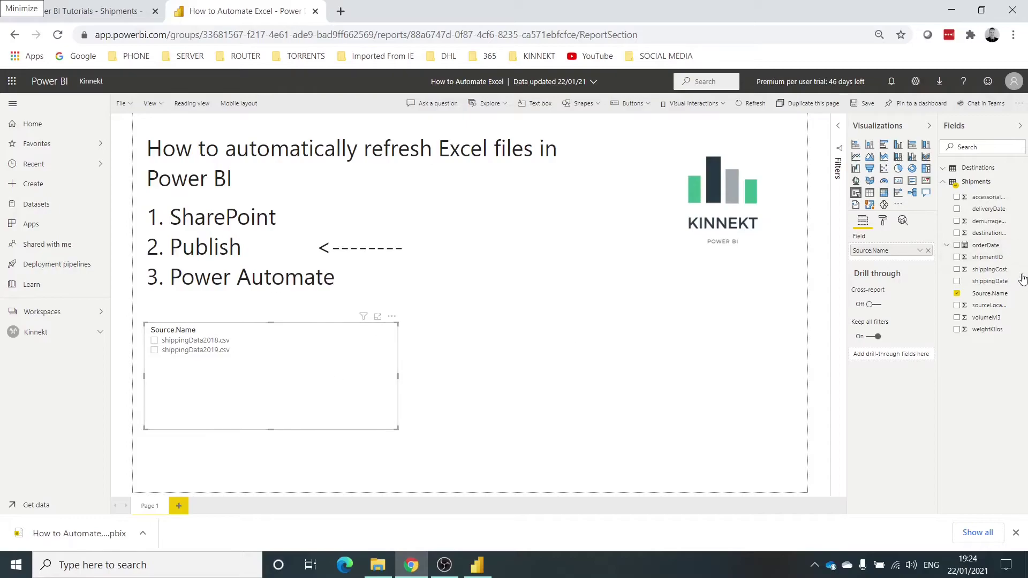
drag(998, 297, 674, 322)
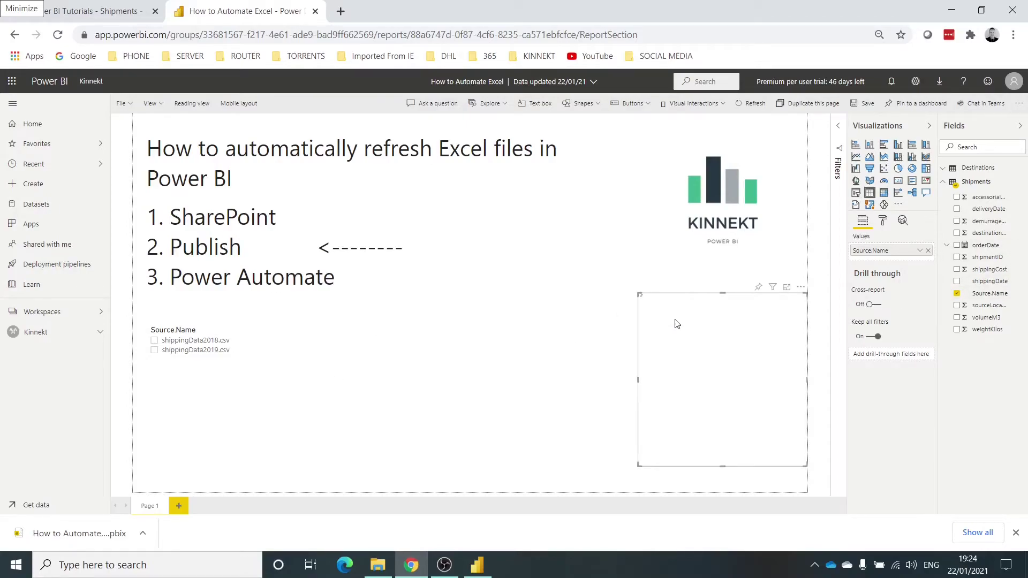
Test cross-filtering between the slicer and table on the 2020, 2019 and 2018 CSVs
click(677, 341)
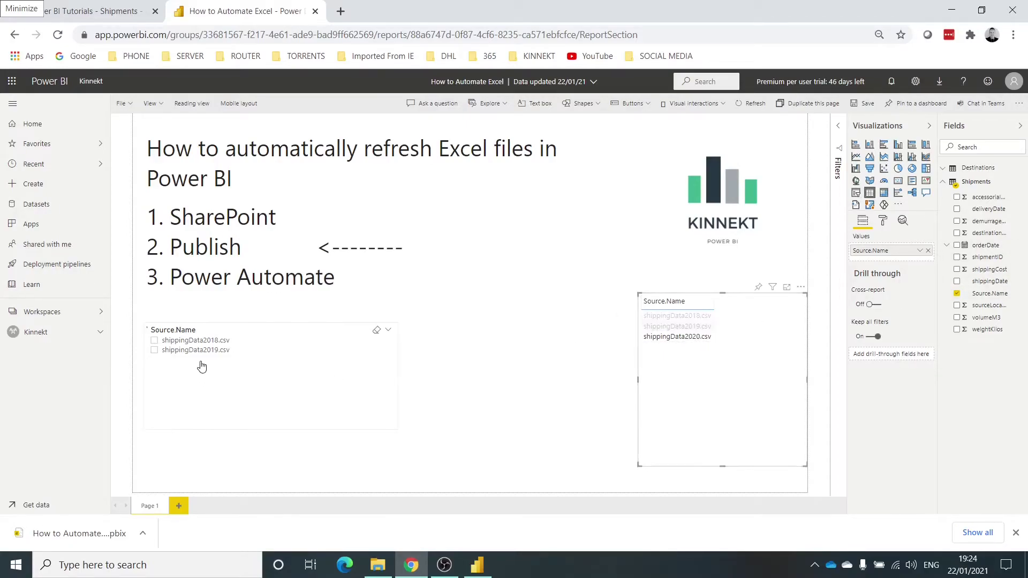
click(320, 349)
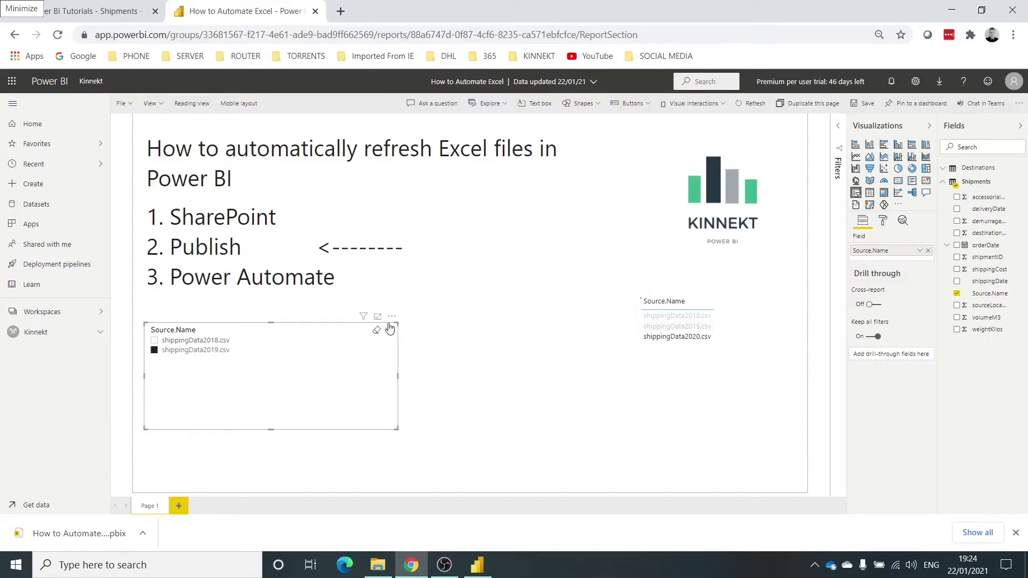
click(391, 316)
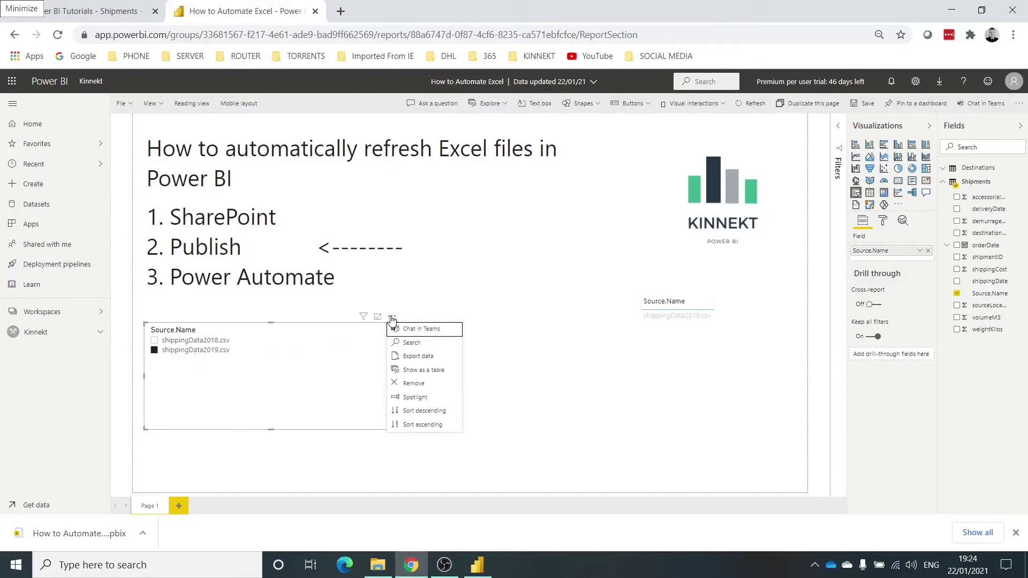
click(483, 374)
click(691, 350)
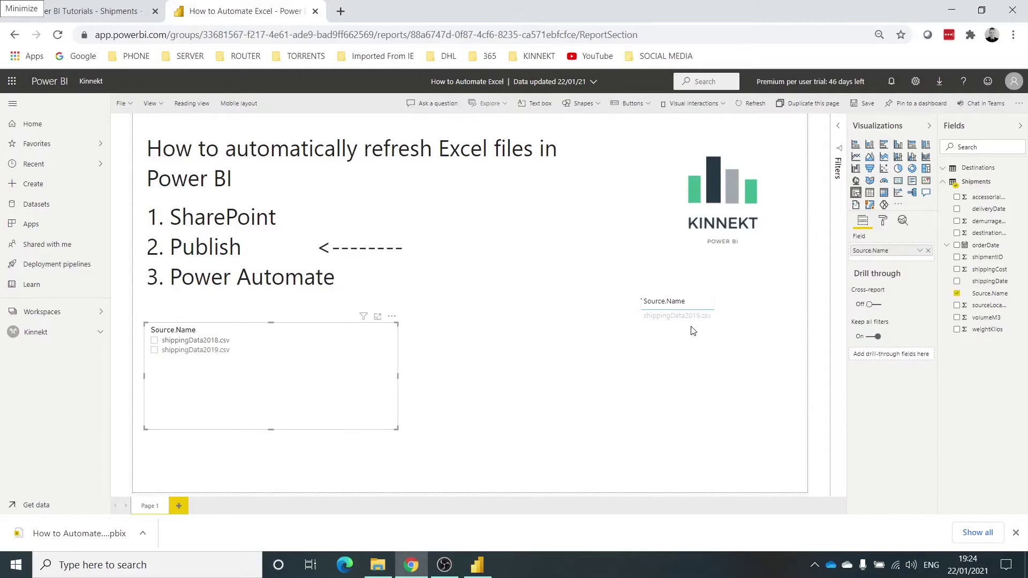
click(178, 347)
click(185, 341)
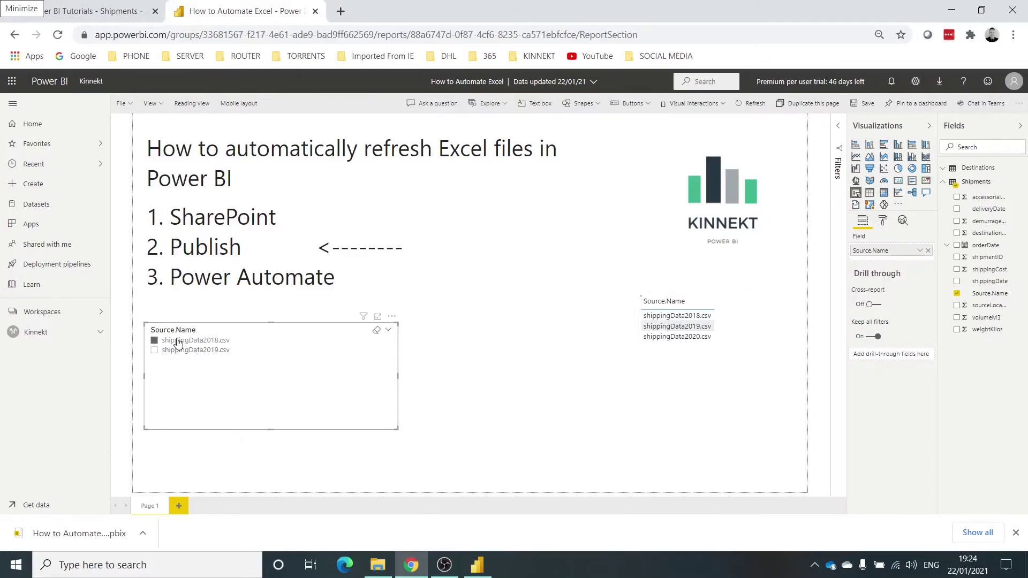
click(202, 343)
Delete the slicer, centre the Source.Name table, and return to Power BI Desktop
key(Delete)
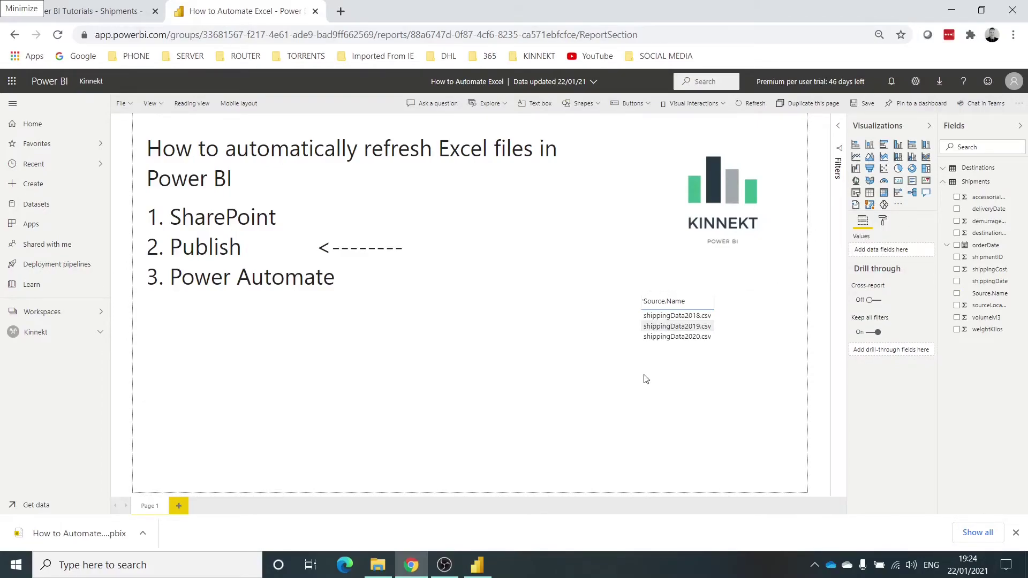
drag(694, 372, 418, 372)
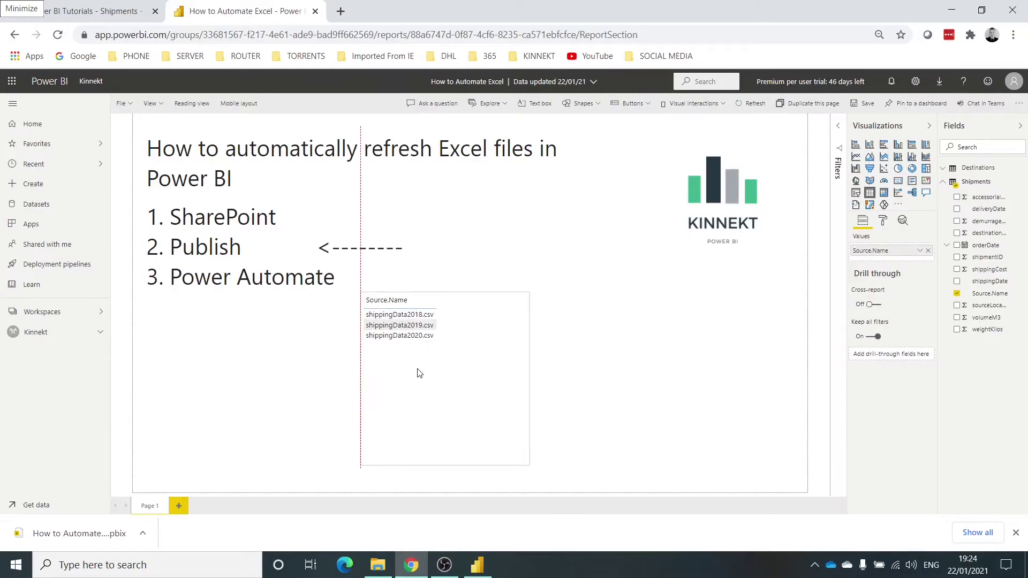
key(alt+Tab)
click(593, 343)
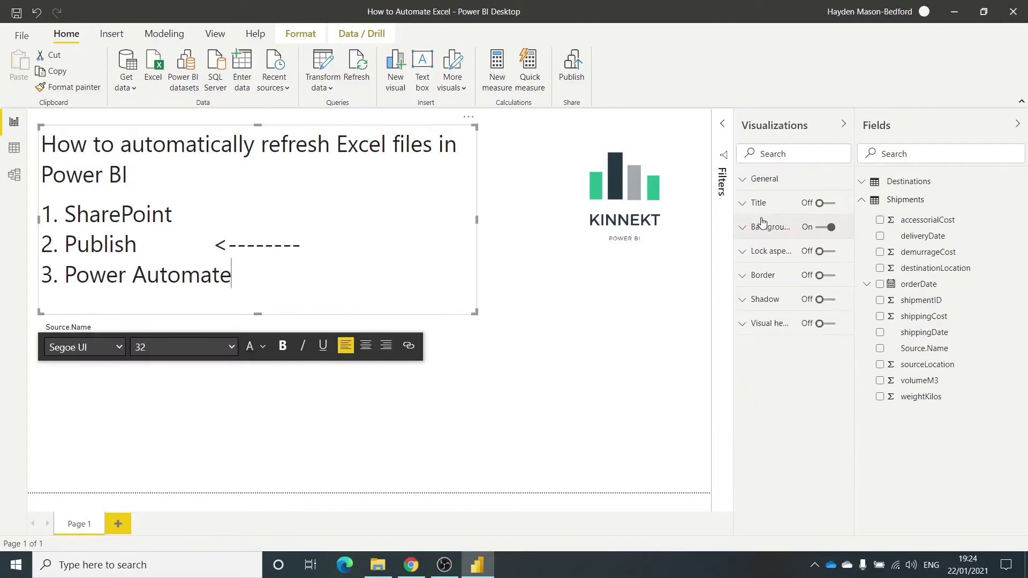
Add a table visual with only Source.Name, then return to the browser report
click(760, 227)
click(532, 418)
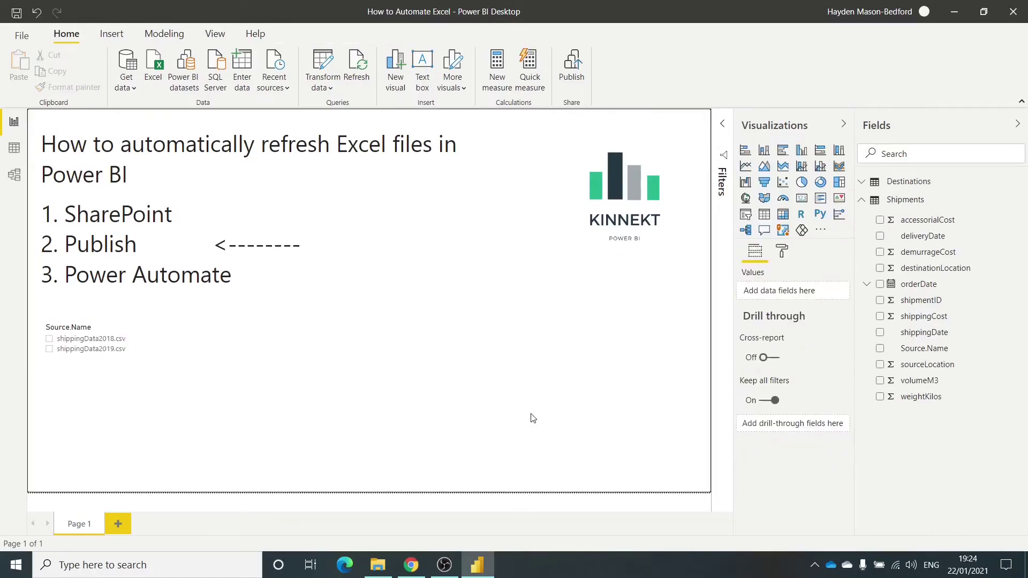
click(764, 214)
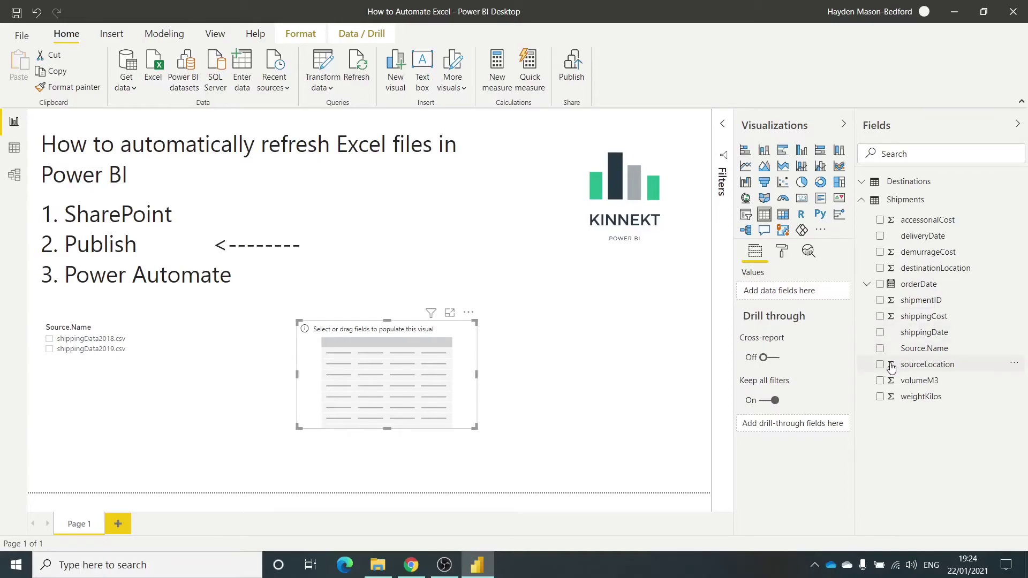
drag(883, 366, 404, 363)
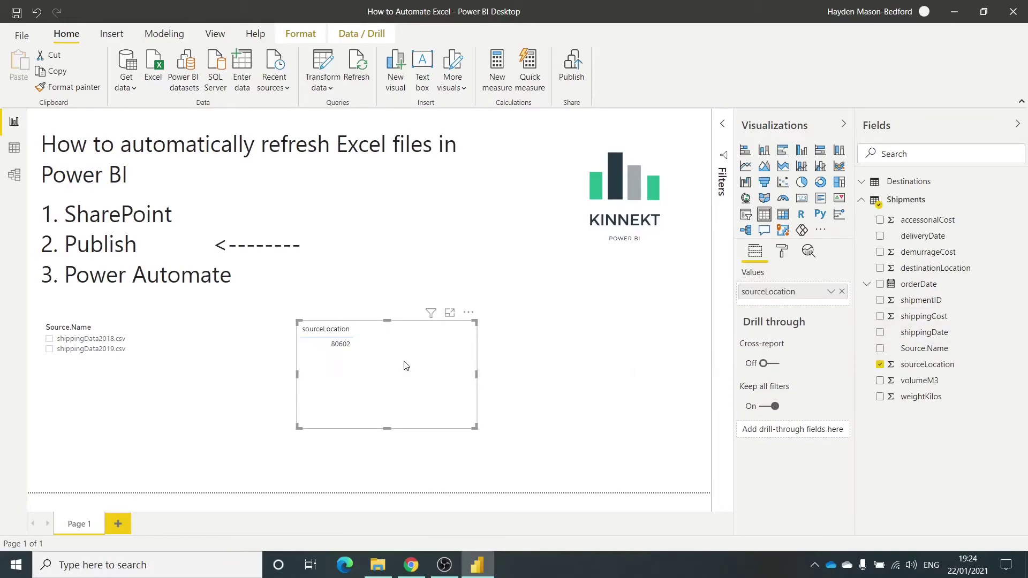
click(880, 364)
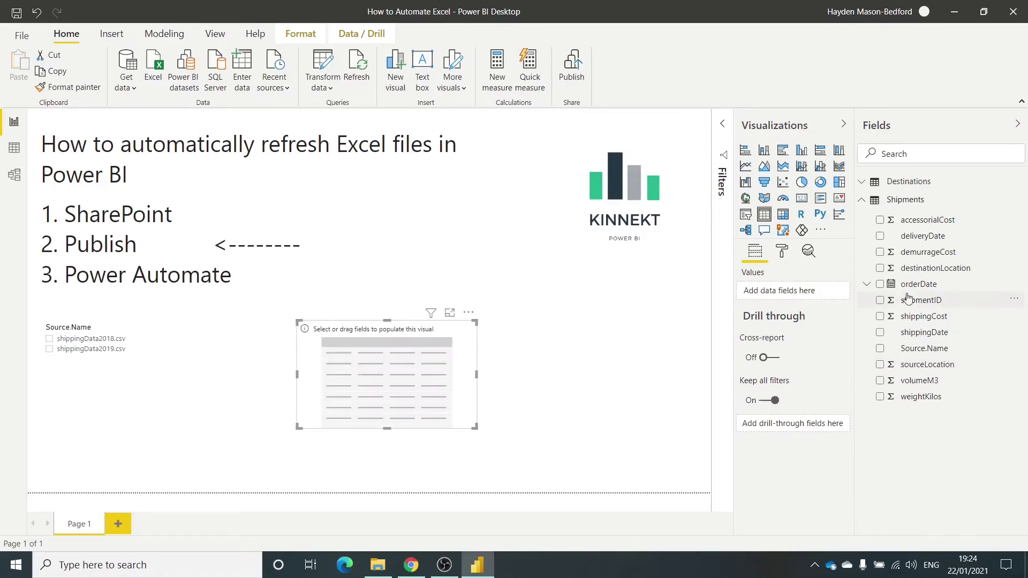
drag(919, 348, 392, 367)
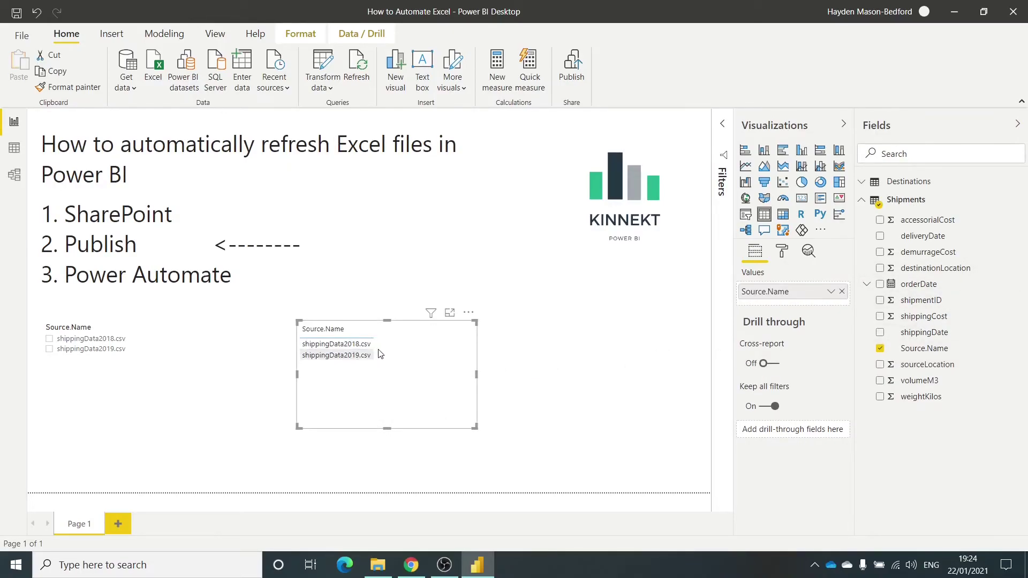
key(alt+Tab)
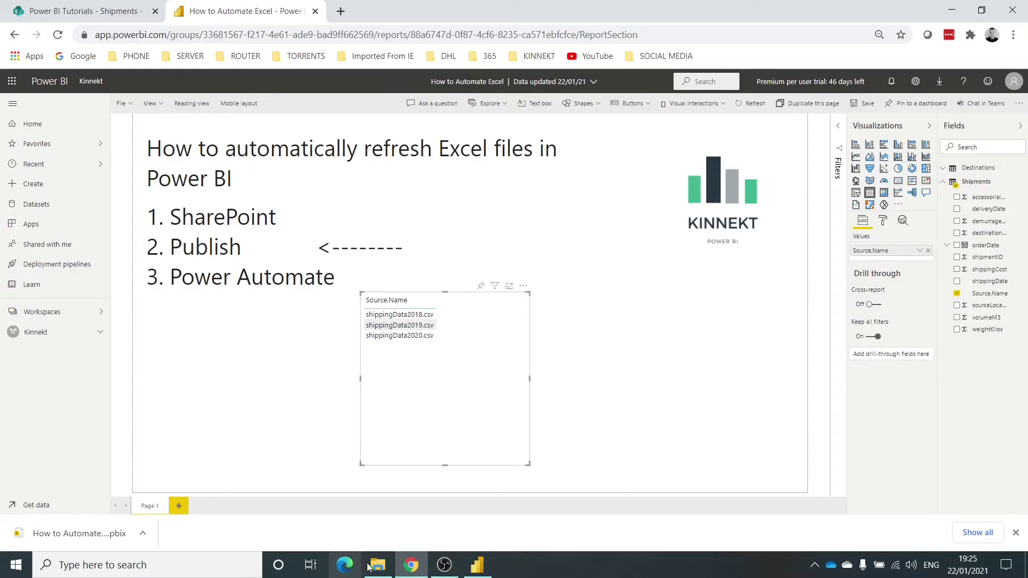
click(381, 571)
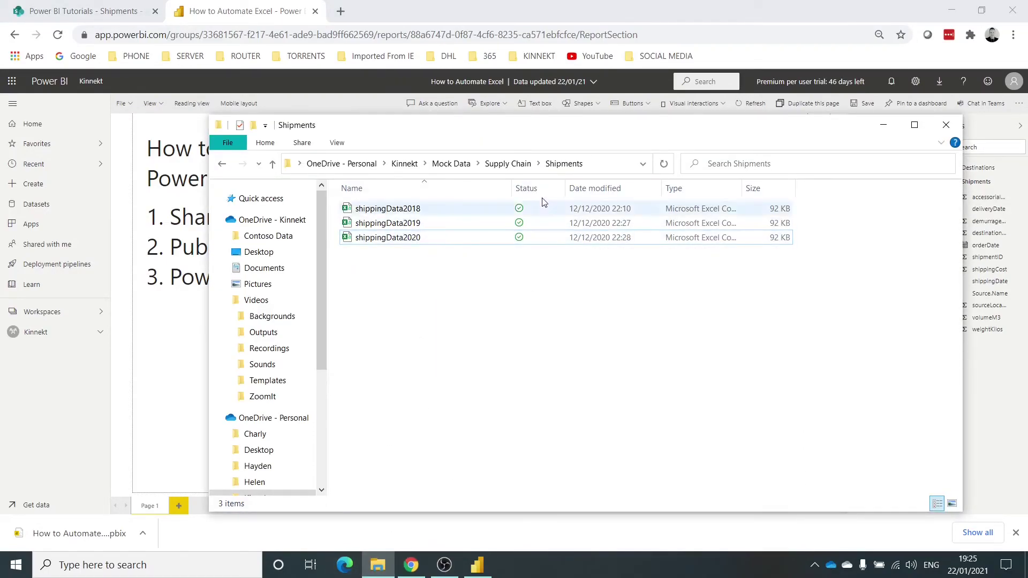
key(alt+Tab)
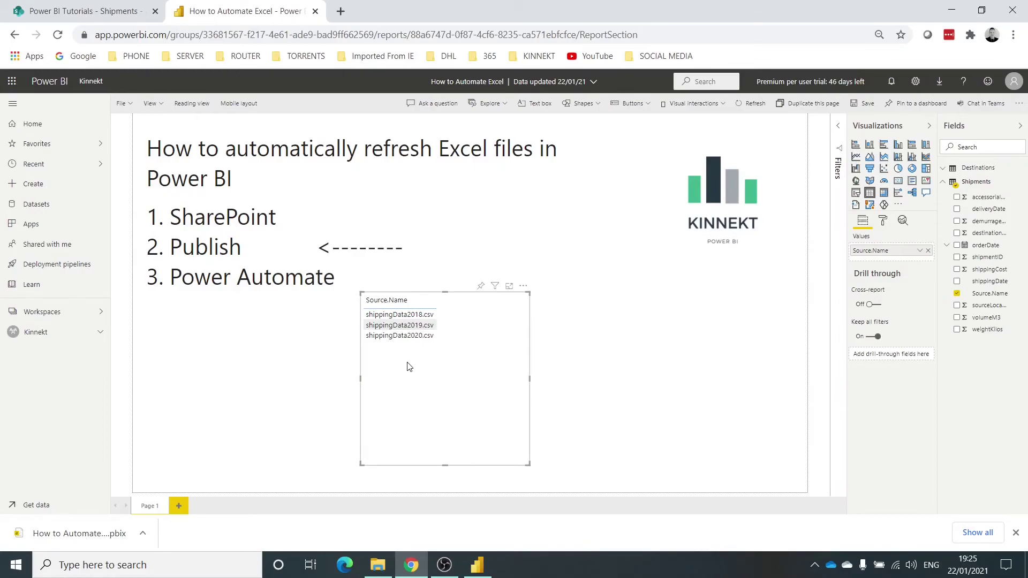